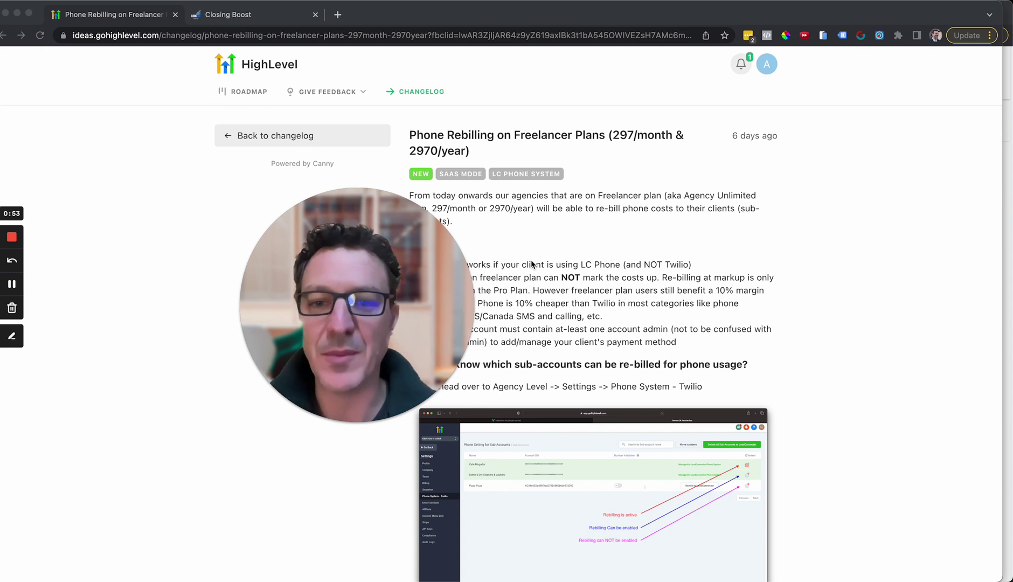
# - Select 'LC Phone is 10% cheaper than Twilio' in the article's Important notes
pyautogui.moveTo(392, 275)
pyautogui.moveTo(392, 276); pyautogui.dragTo(257, 366)
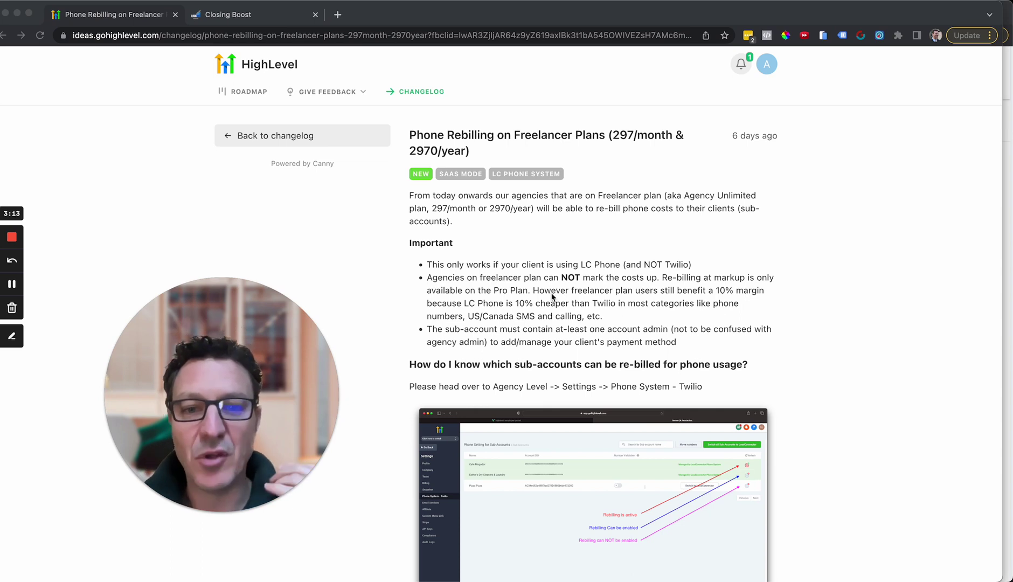
pyautogui.click(465, 307)
pyautogui.moveTo(464, 305); pyautogui.dragTo(604, 314)
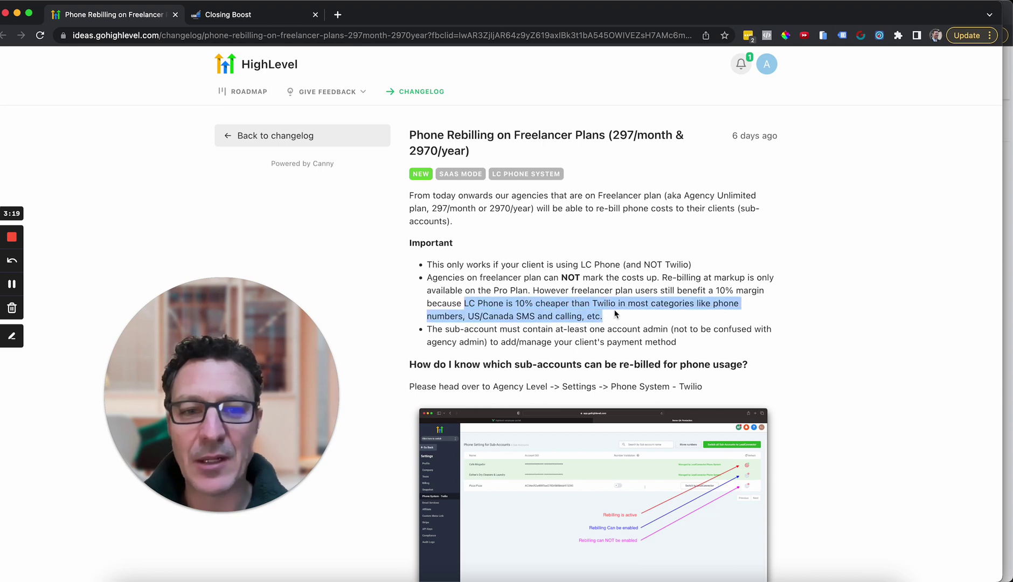
pyautogui.moveTo(616, 314); pyautogui.dragTo(616, 307)
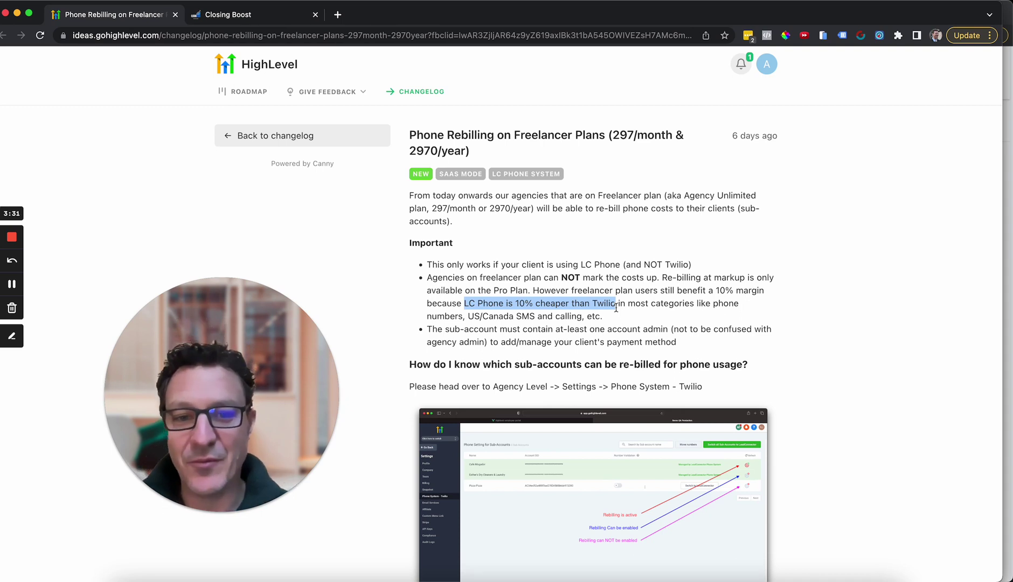
pyautogui.scroll(-1, 616, 307)
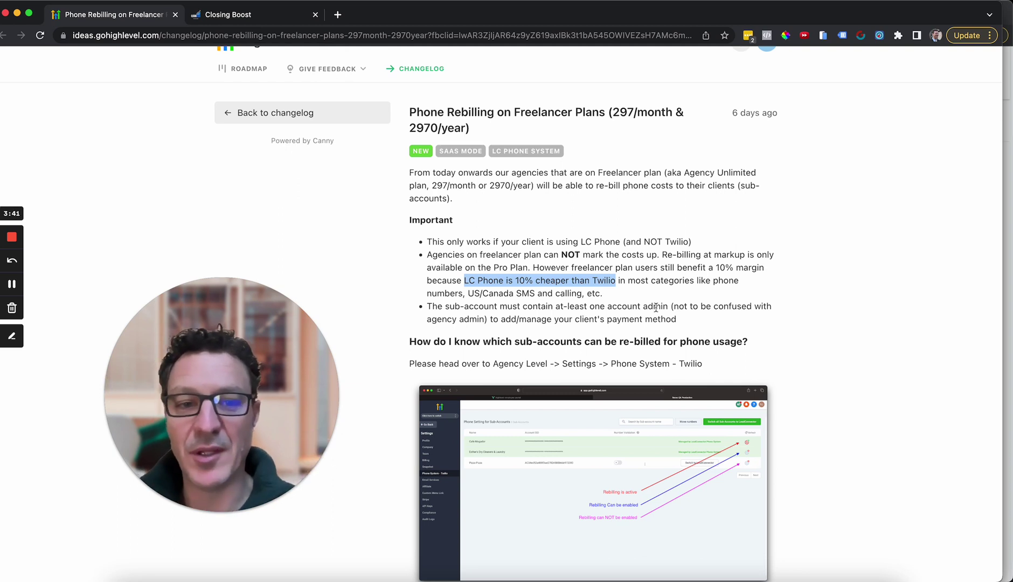
# - Select 'one account admin' in the third bullet's sub-account requirement
pyautogui.moveTo(671, 308); pyautogui.dragTo(592, 309)
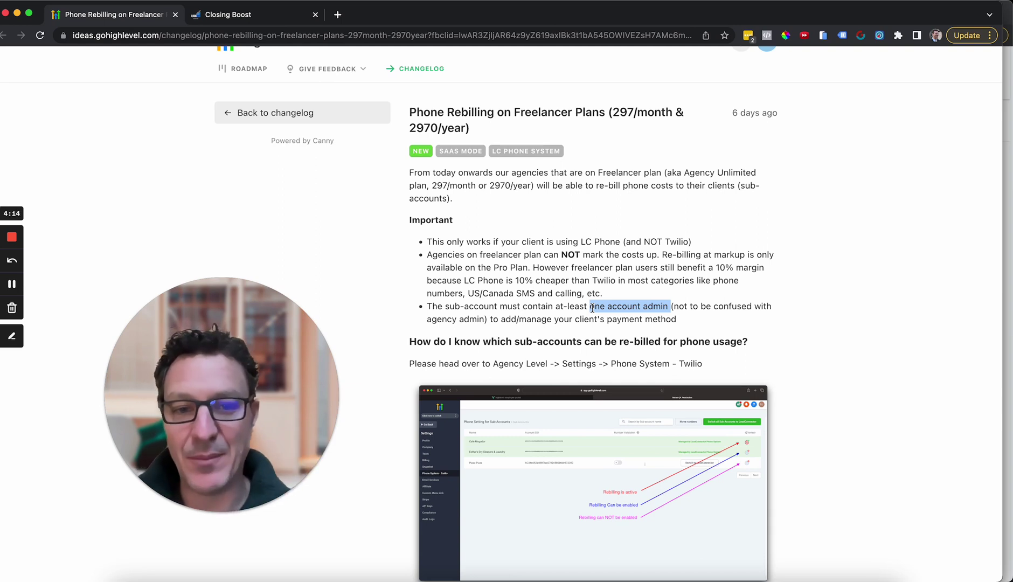
# - Scroll past the screenshot to the 'How do I move to LeadConnector Phone?' section
pyautogui.scroll(-2, 592, 308)
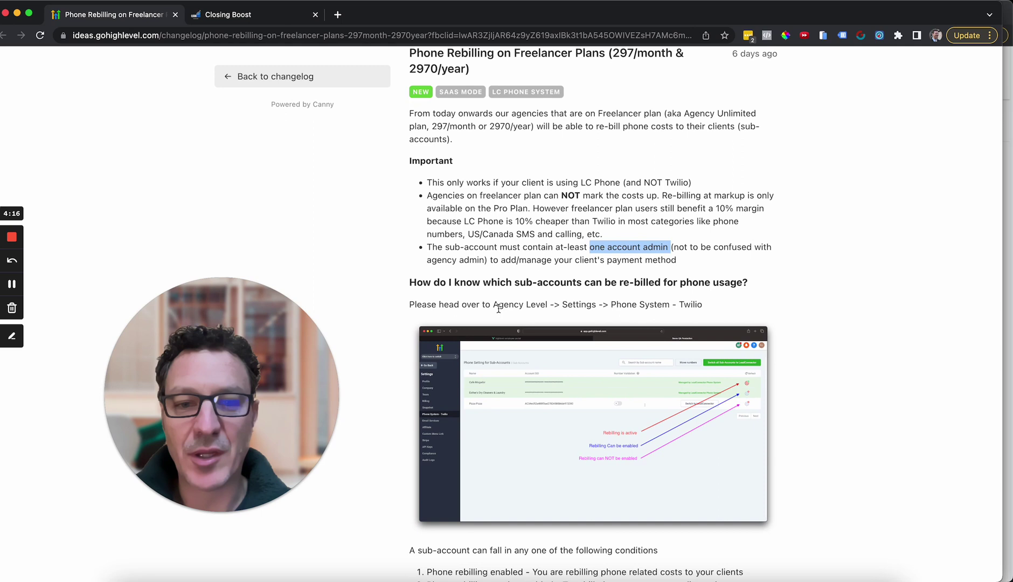
pyautogui.scroll(-2, 627, 328)
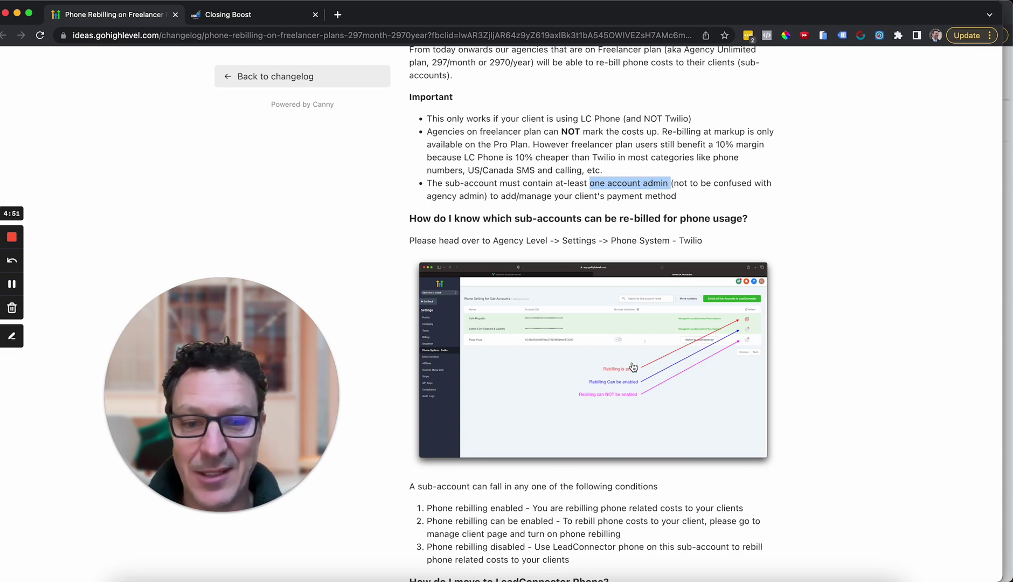
pyautogui.scroll(-6, 633, 367)
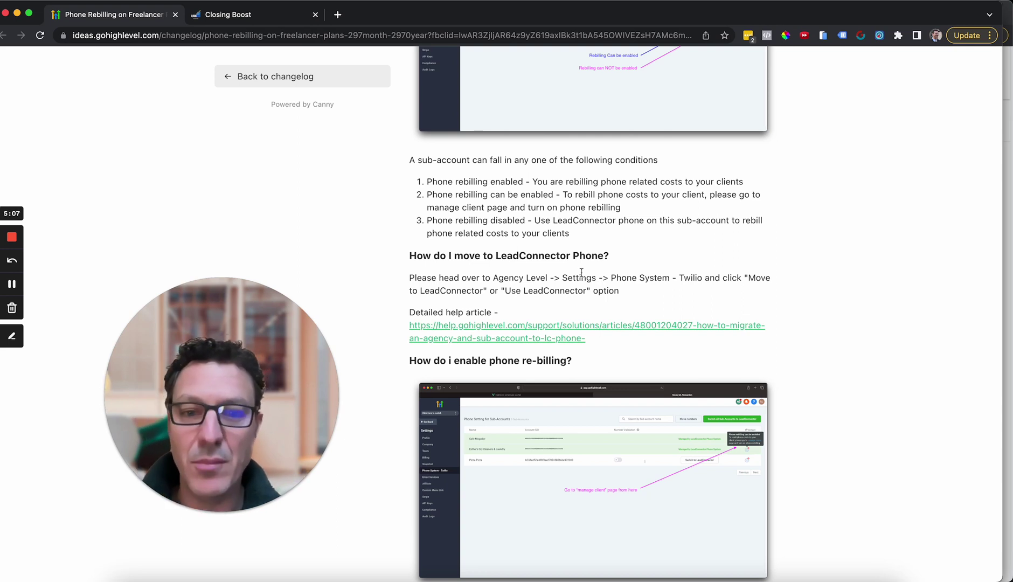
# - Scroll through the re-billing setup screenshots to the Company Billing payment method step
pyautogui.scroll(-4, 581, 272)
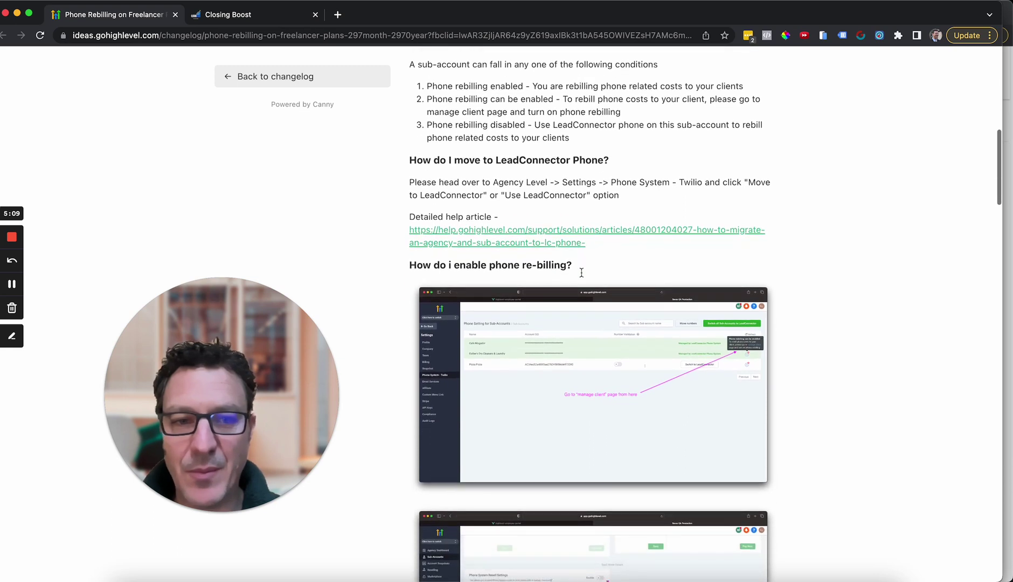
pyautogui.scroll(-1, 827, 360)
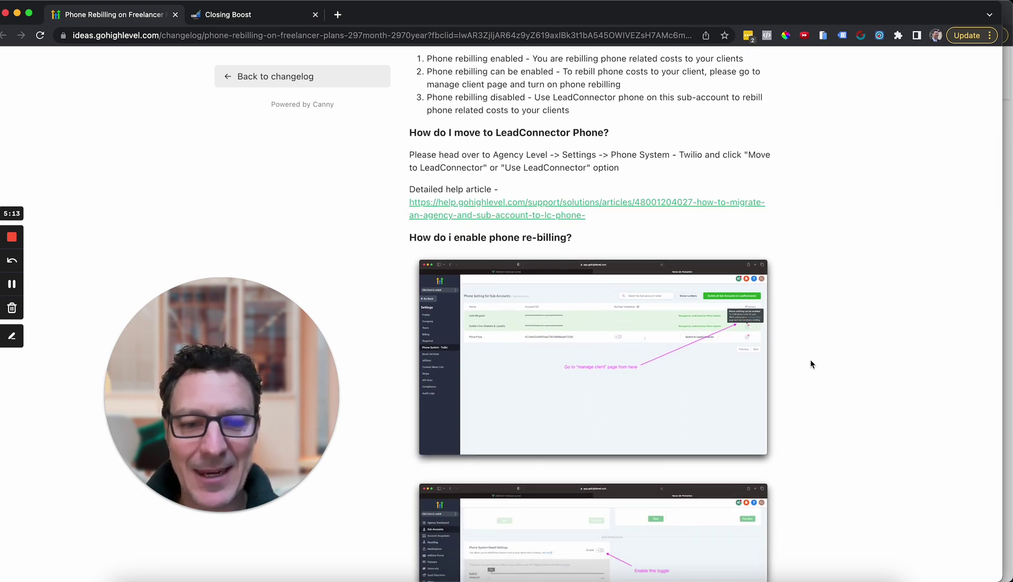
pyautogui.scroll(-6, 811, 362)
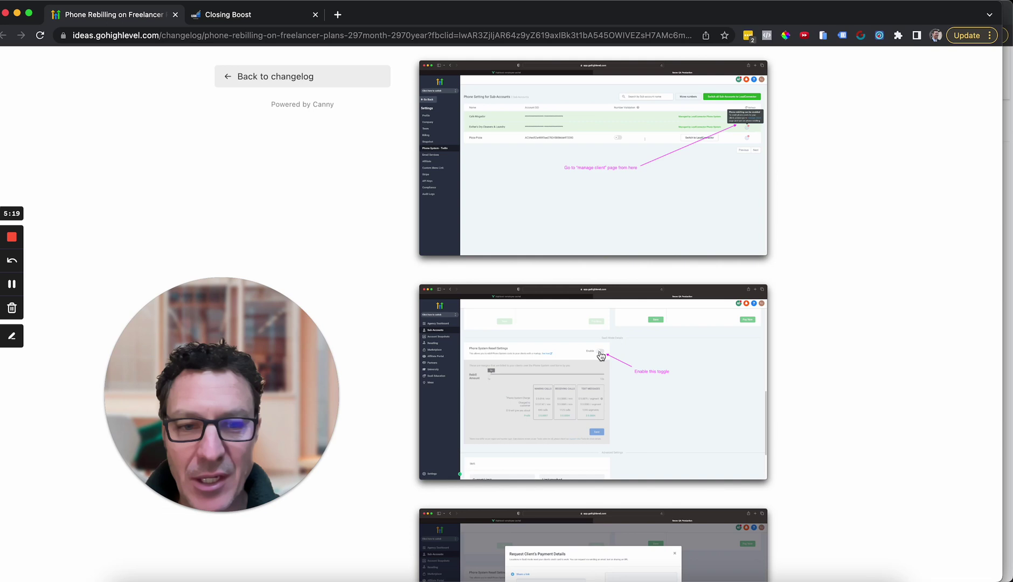
pyautogui.scroll(-5, 667, 418)
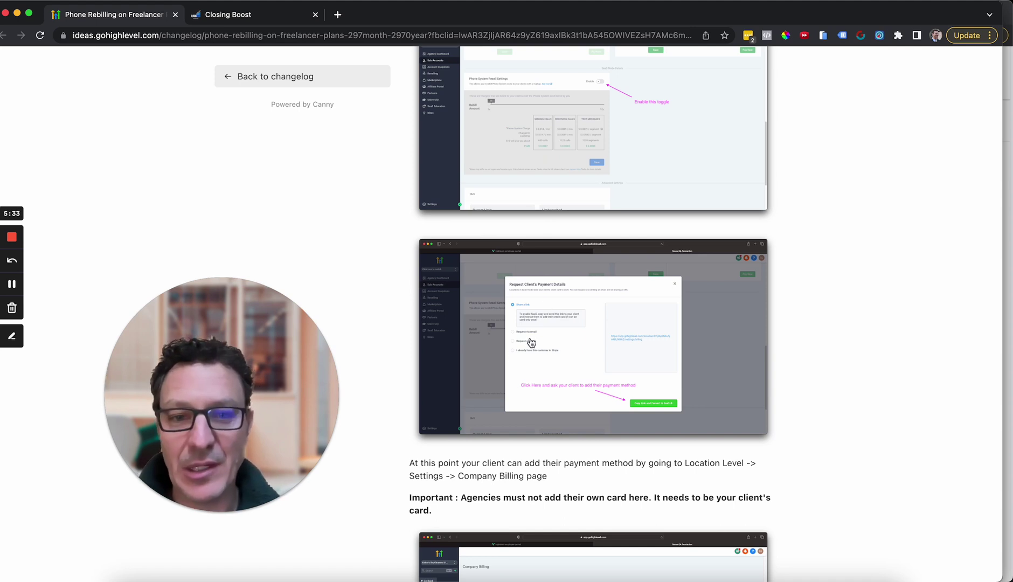
# - Scroll down to the re-billing toggle and the default 1.05x markup explanation
pyautogui.scroll(-3, 570, 348)
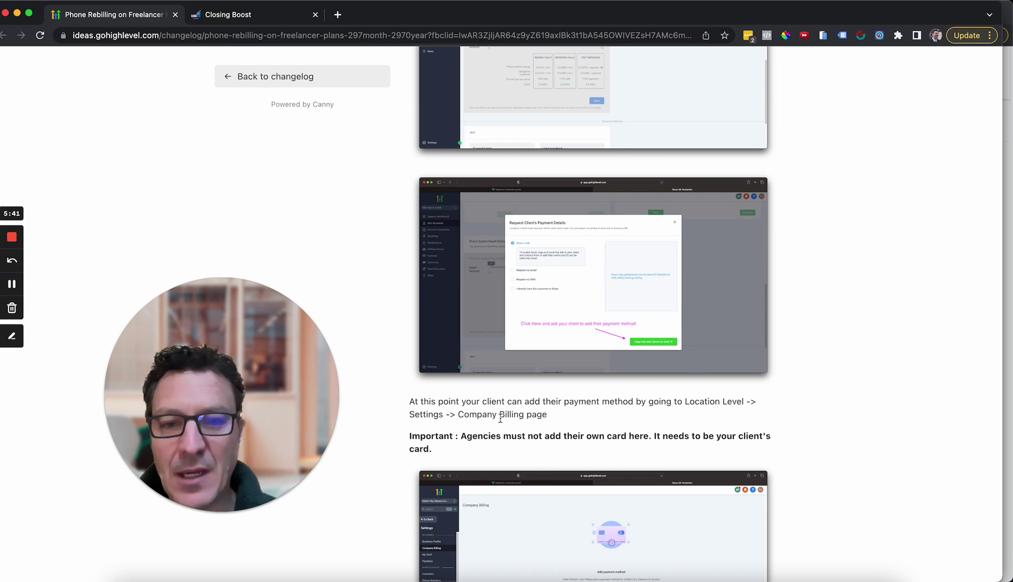
pyautogui.scroll(-4, 528, 418)
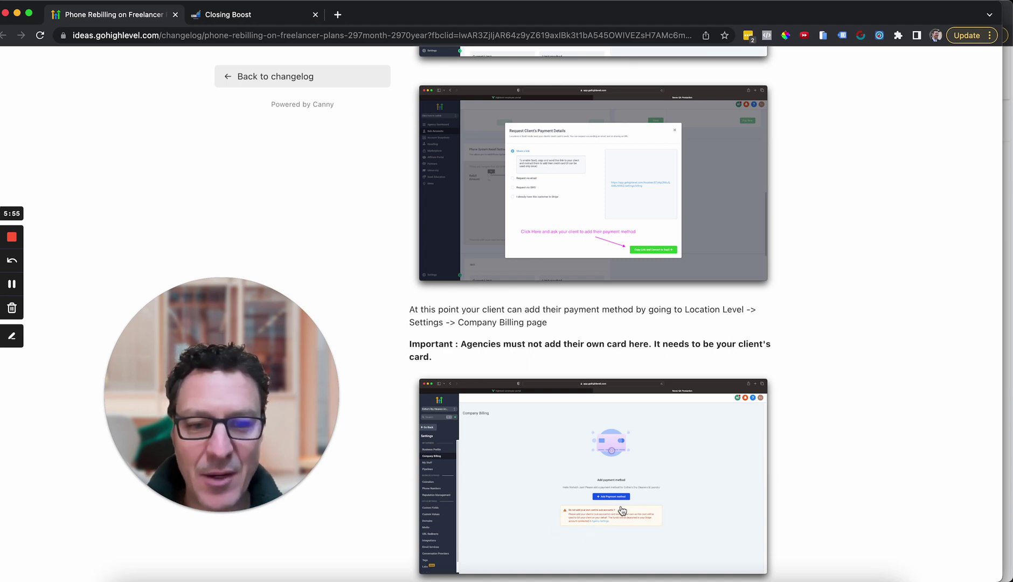
pyautogui.scroll(-1, 549, 467)
pyautogui.scroll(-10, 549, 468)
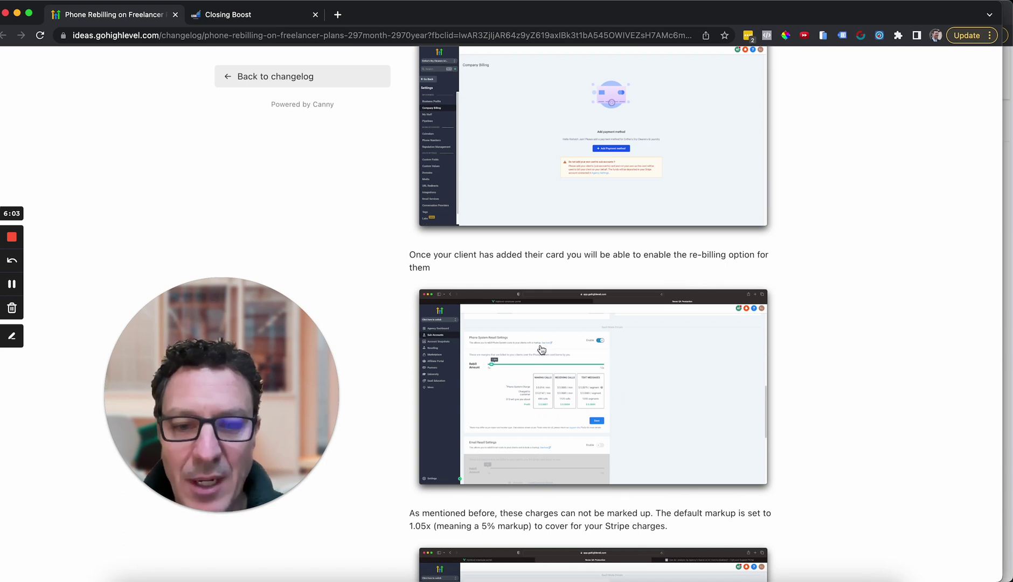
# - Scroll down to the paragraph on the fixed 1.05x markup covering Stripe charges
pyautogui.scroll(-2, 531, 390)
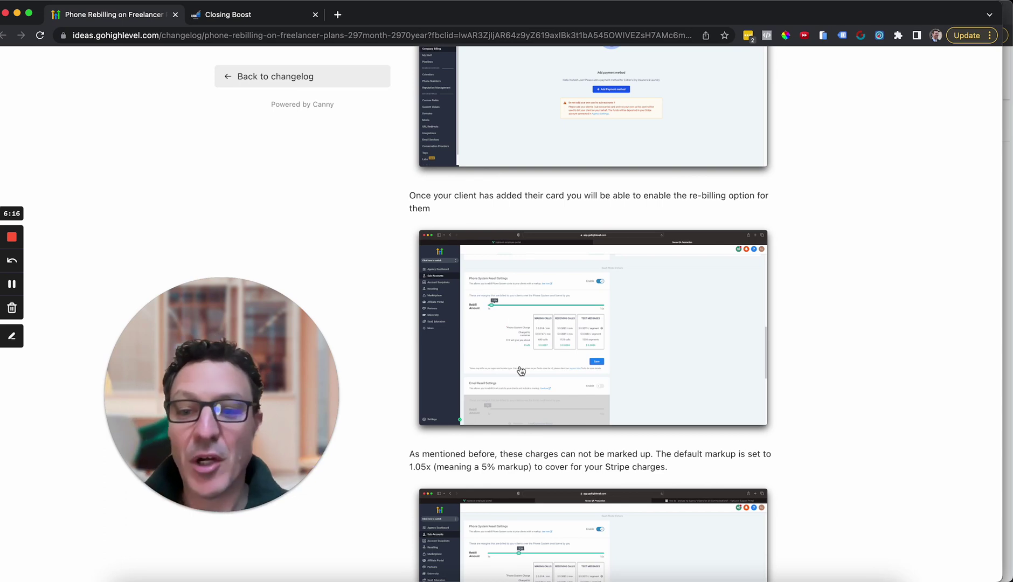
pyautogui.scroll(-3, 520, 370)
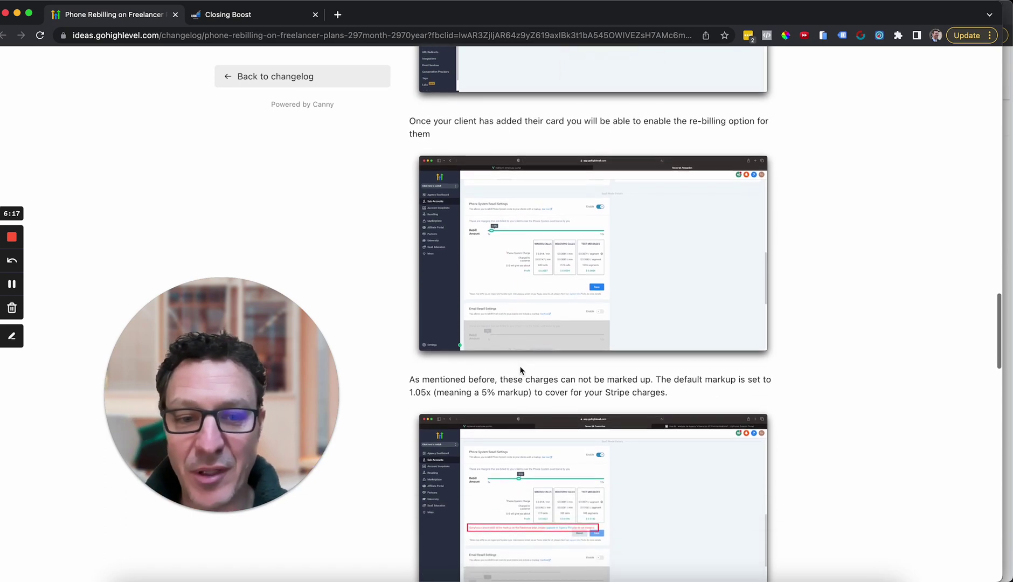
pyautogui.scroll(-4, 520, 370)
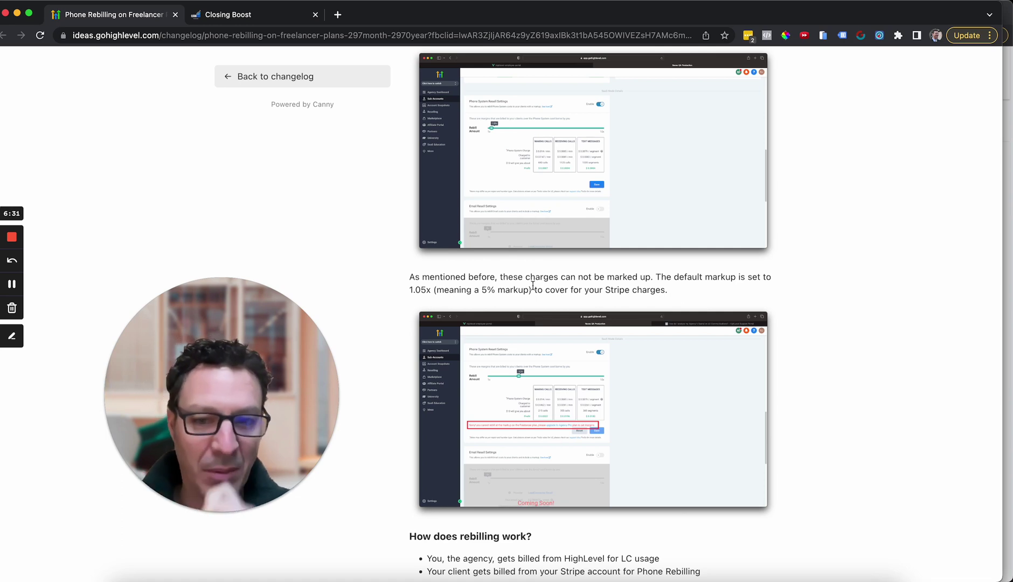
# - Scroll down to the LC Communication + Rebilling diagram under 'How does rebilling work?'
pyautogui.scroll(-6, 532, 285)
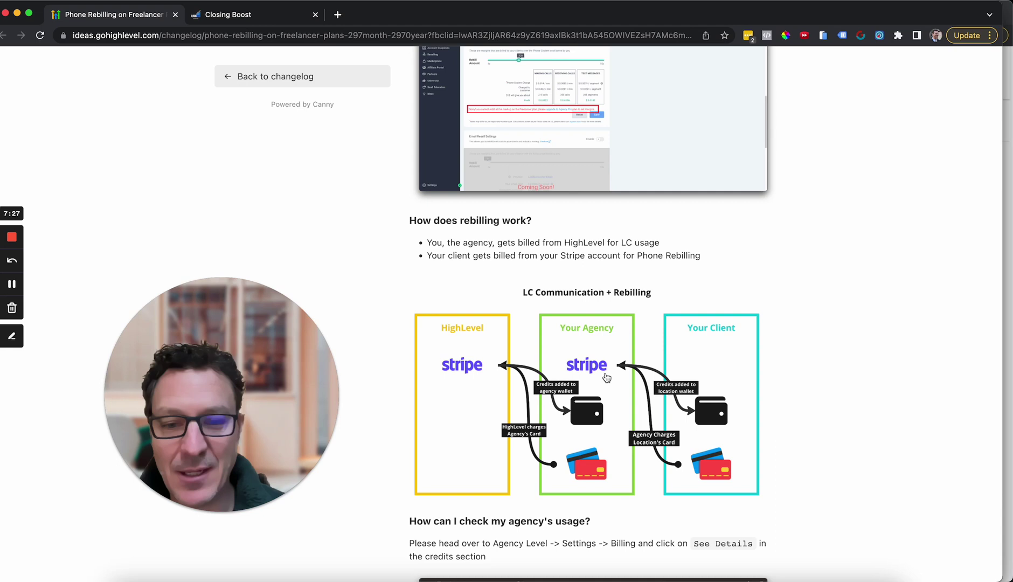
# - Scroll past the usage screenshots to 'How can my client check their usage?' and beyond
pyautogui.scroll(-3, 634, 488)
pyautogui.scroll(-2, 634, 488)
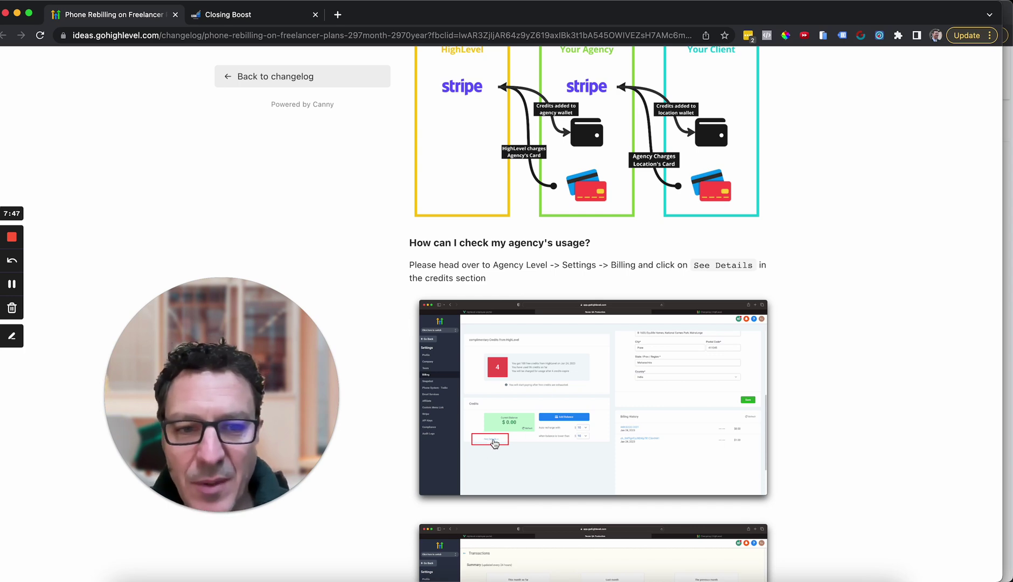
pyautogui.scroll(-3, 519, 445)
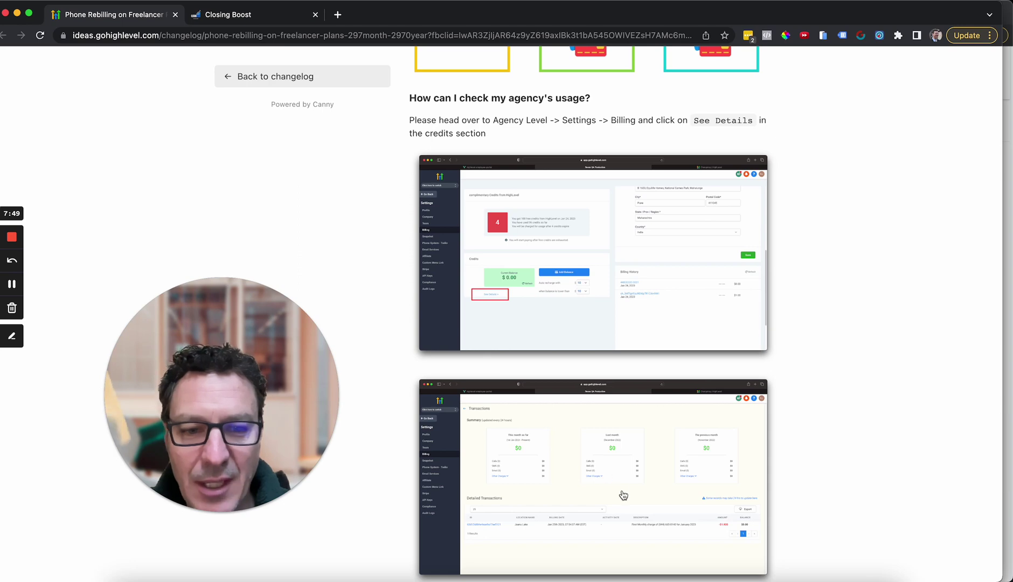
pyautogui.scroll(-5, 590, 483)
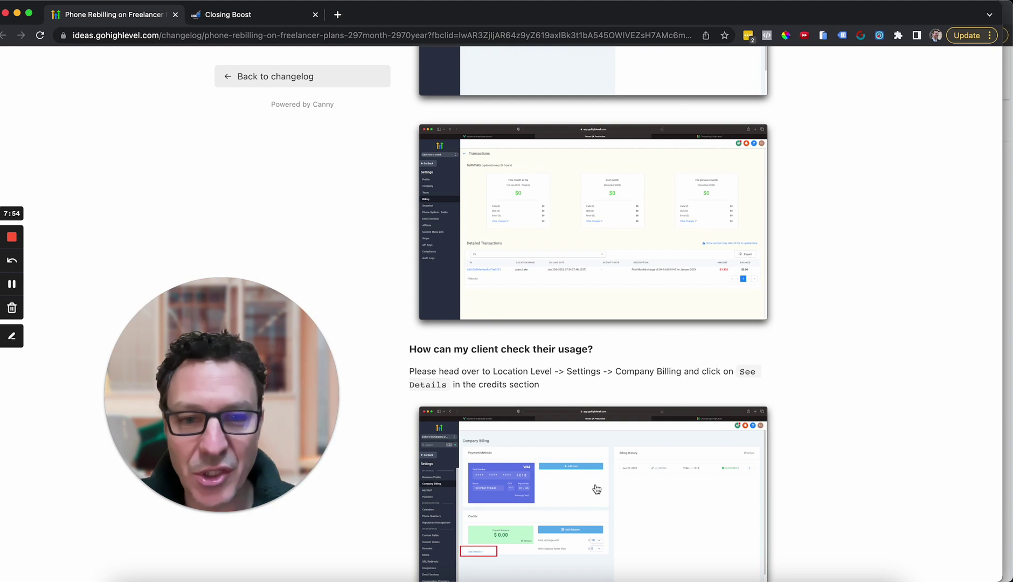
pyautogui.scroll(-2, 595, 489)
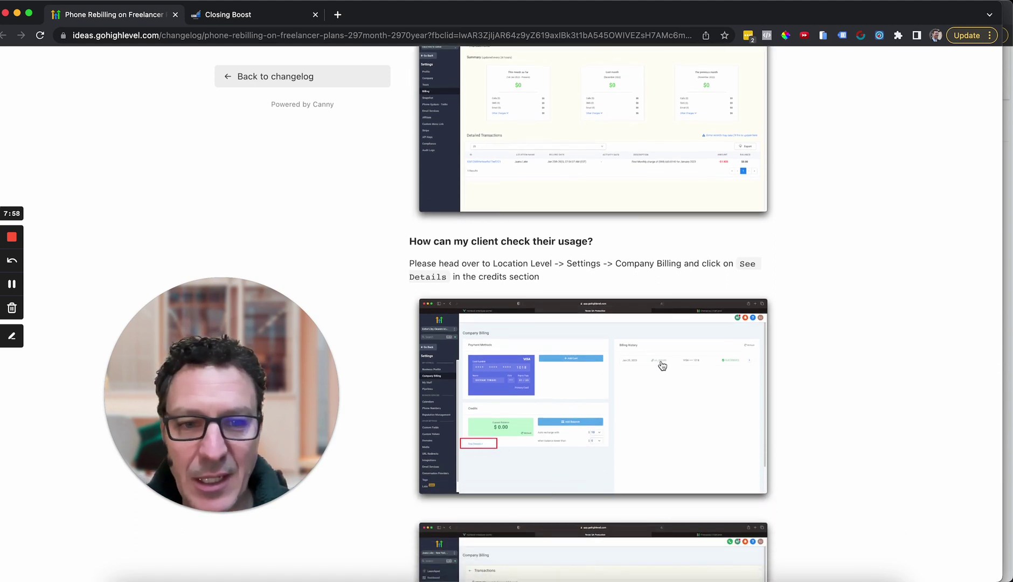
pyautogui.scroll(-4, 629, 417)
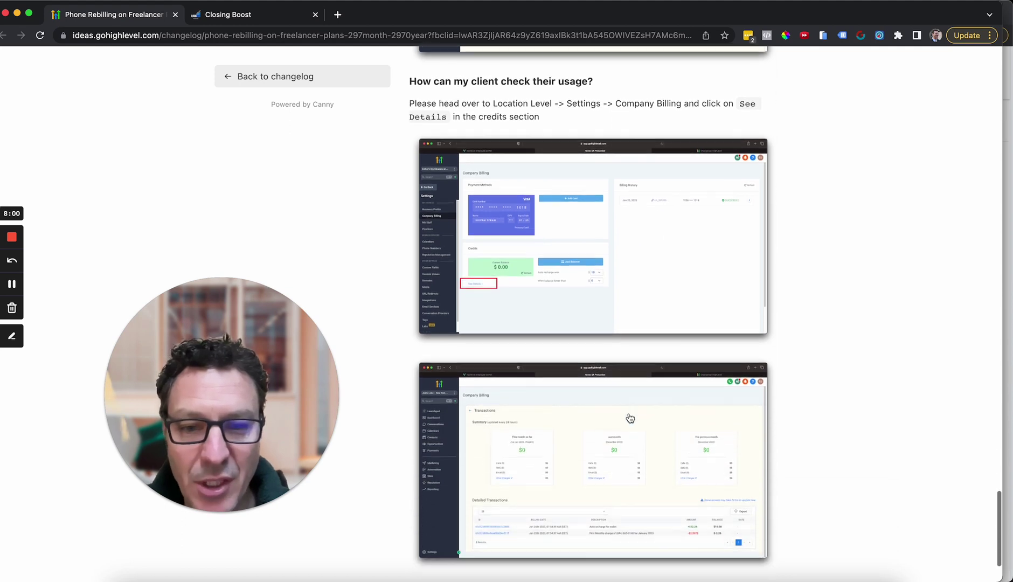
# - Scroll to the 'What is planned next?' section and likes row at the article's bottom
pyautogui.scroll(-1, 630, 418)
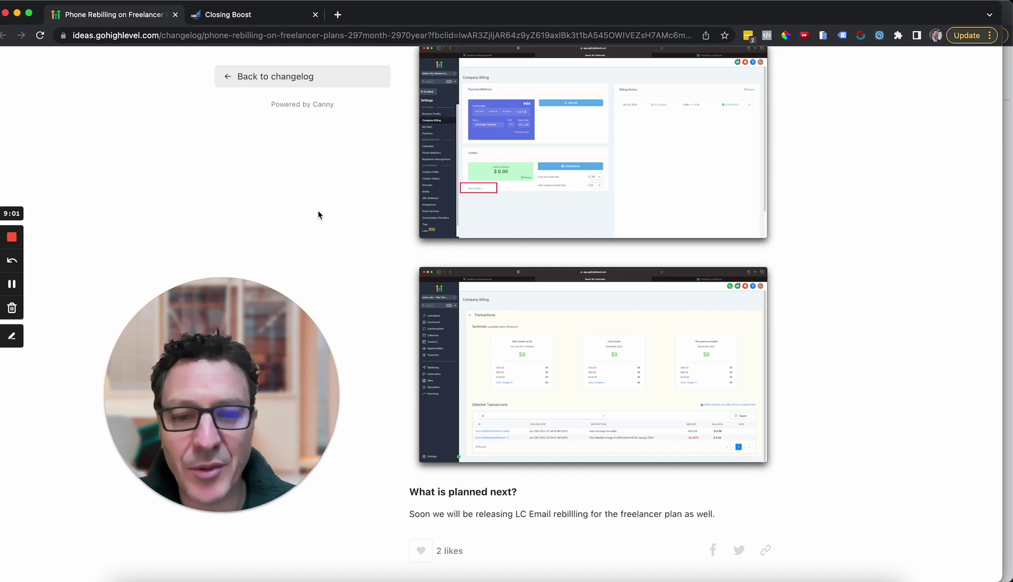
# - Show the Closing Boost SaaS Configurator's Phone System and Email resell settings at 3x
pyautogui.click(245, 14)
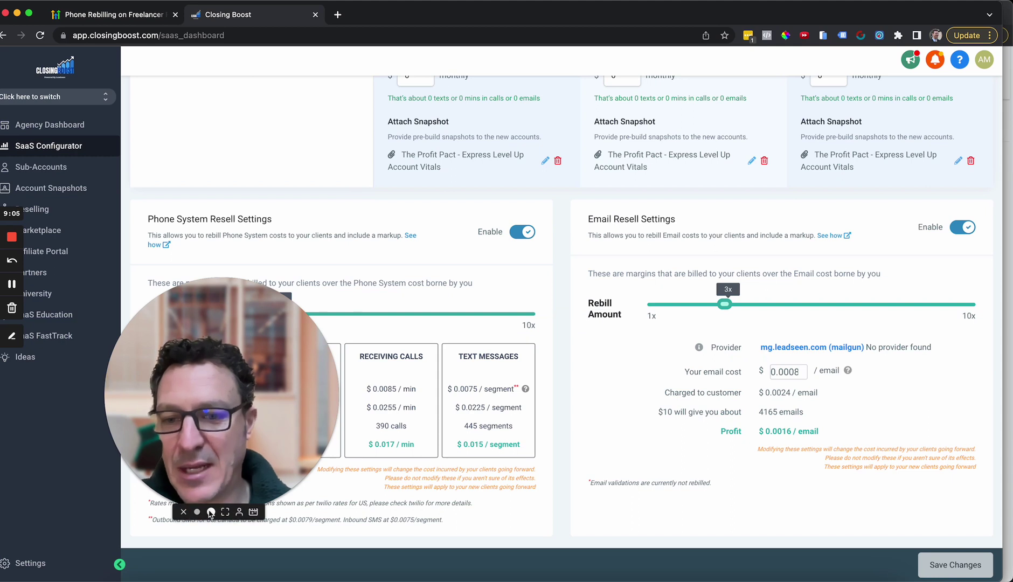
pyautogui.click(199, 511)
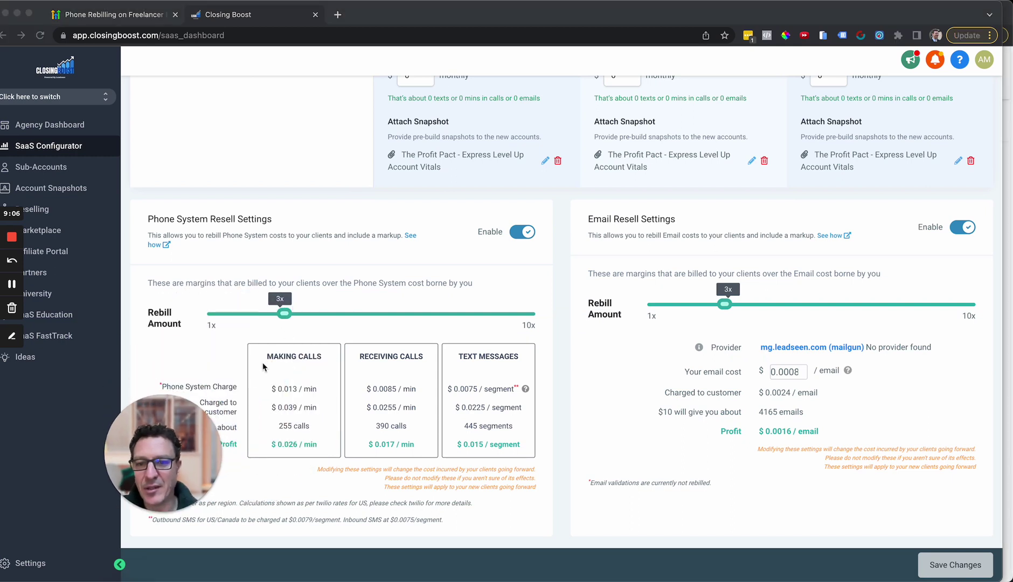
pyautogui.moveTo(199, 444); pyautogui.dragTo(130, 447)
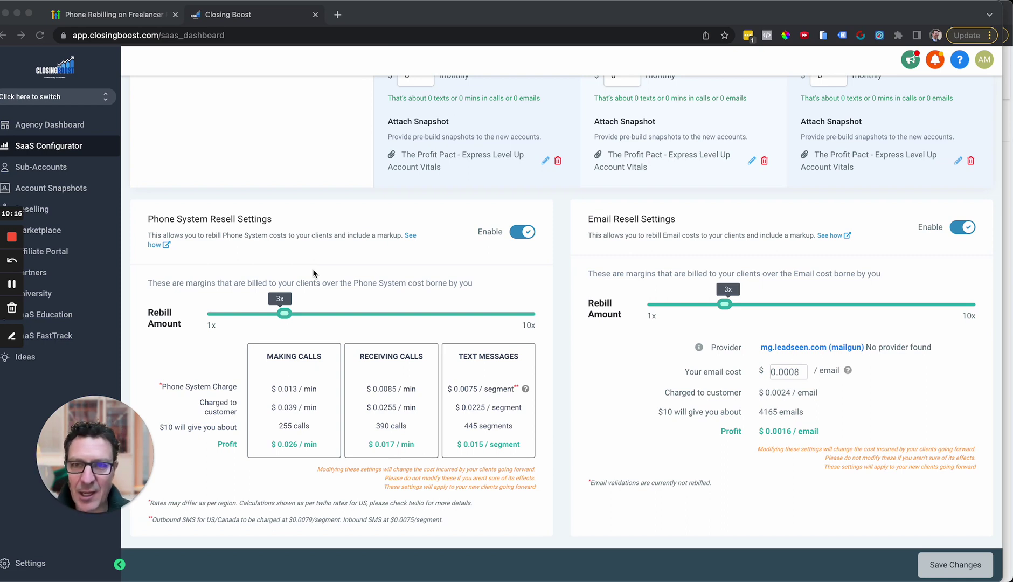
# - Load theprofitpact.com in a new browser tab
pyautogui.hotkey('ctrl', 't')
pyautogui.write('t')
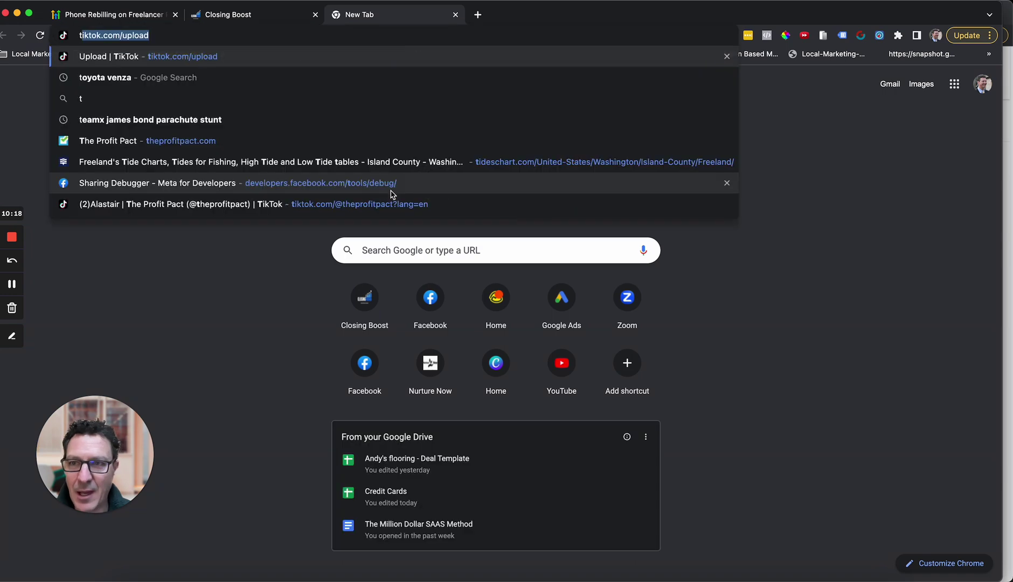
pyautogui.write('he')
pyautogui.press('Return')
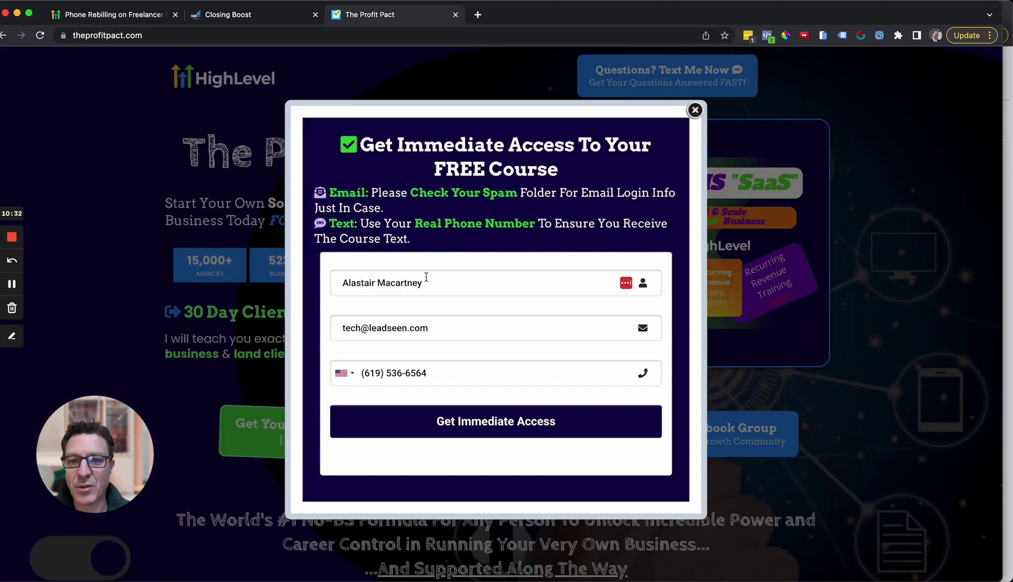
# - Close the free-course signup form without submitting and scroll through the landing page
pyautogui.click(695, 110)
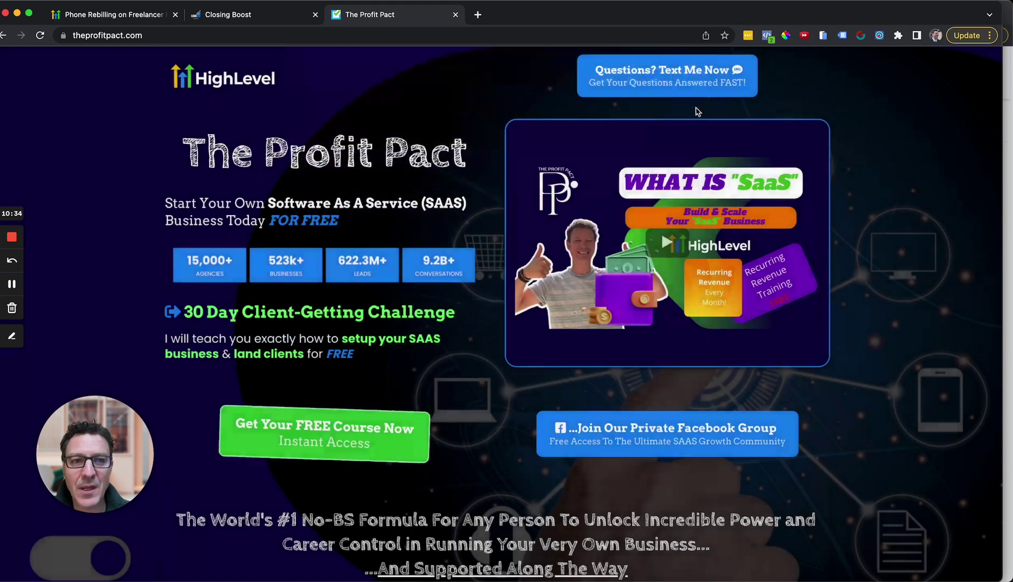
pyautogui.scroll(-15, 487, 428)
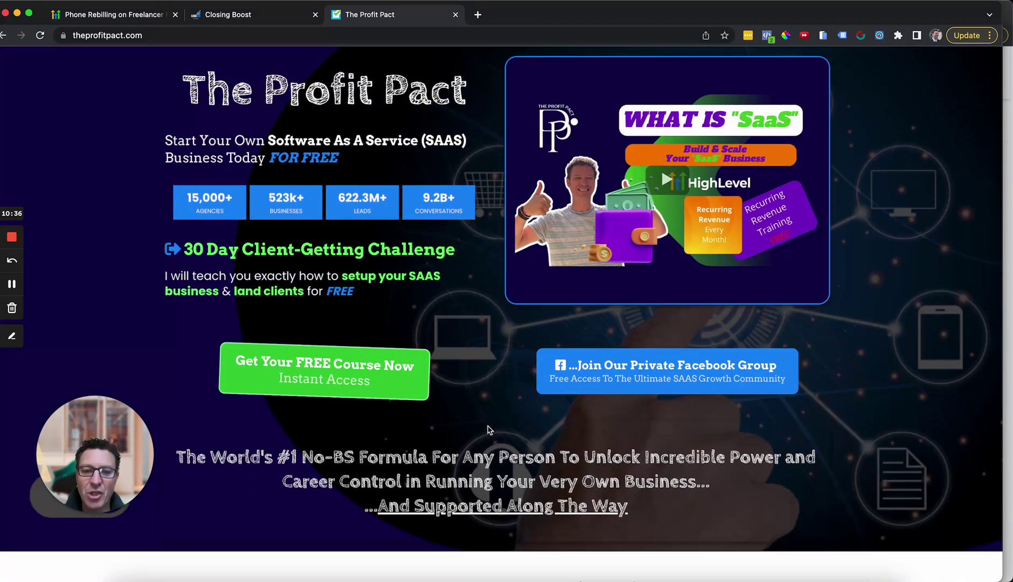
pyautogui.scroll(15, 487, 428)
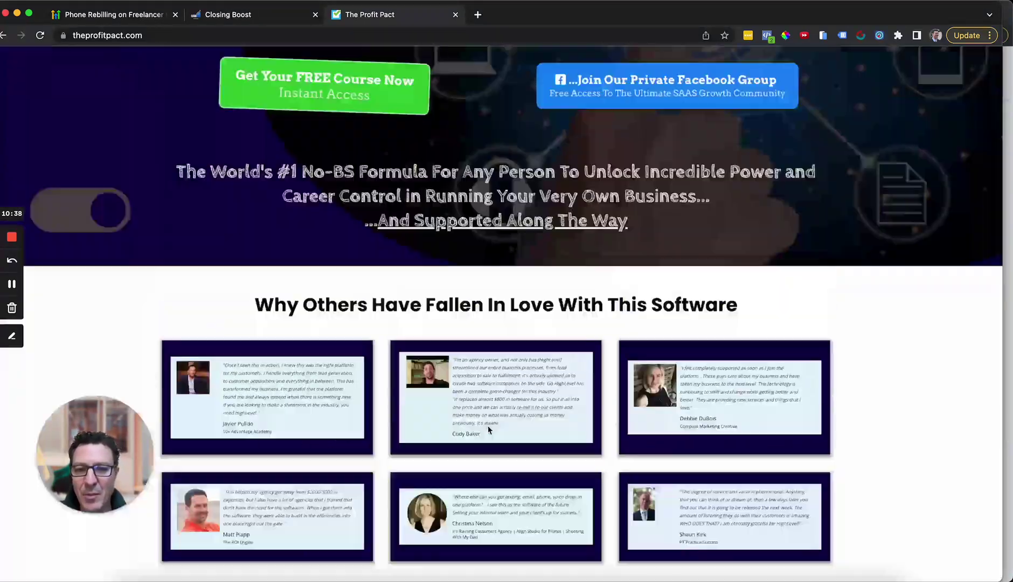